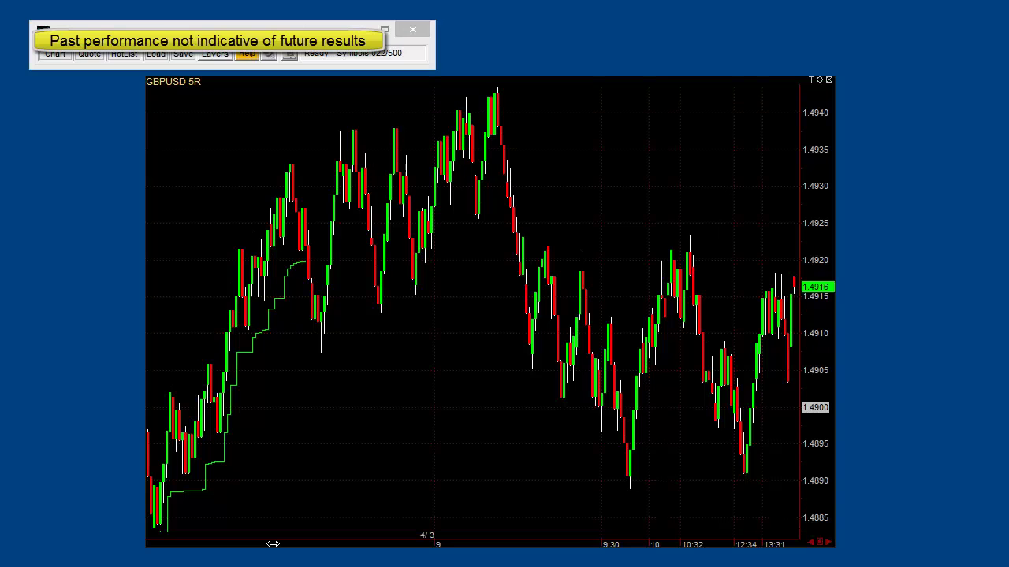
- Stretch the GBPUSD 5R time scale and pan back to the earlier April 2 bars
mouse_move(273, 544)
left_mouse_down()
mouse_move(522, 524)
mouse_move(795, 529)
left_mouse_up()
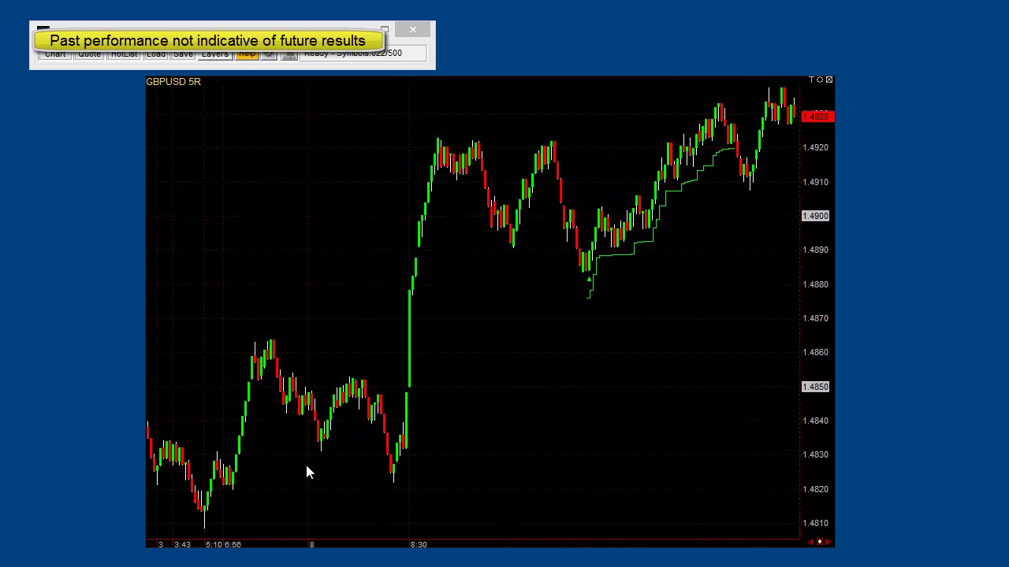
mouse_move(281, 542)
left_mouse_down()
mouse_move(659, 512)
mouse_move(984, 511)
left_mouse_up()
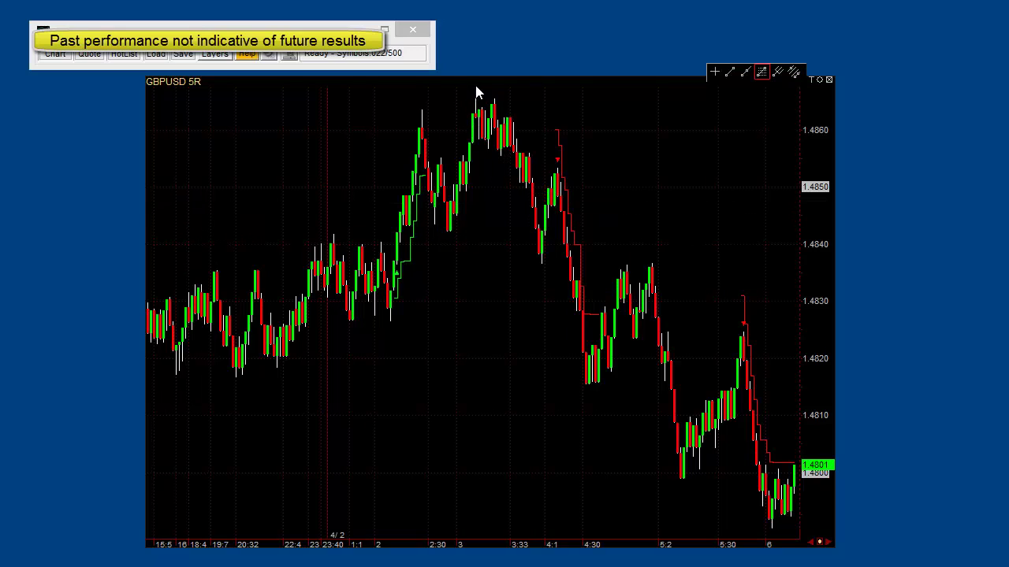
mouse_move(475, 87)
left_mouse_down()
mouse_move(534, 282)
mouse_move(543, 280)
left_mouse_up()
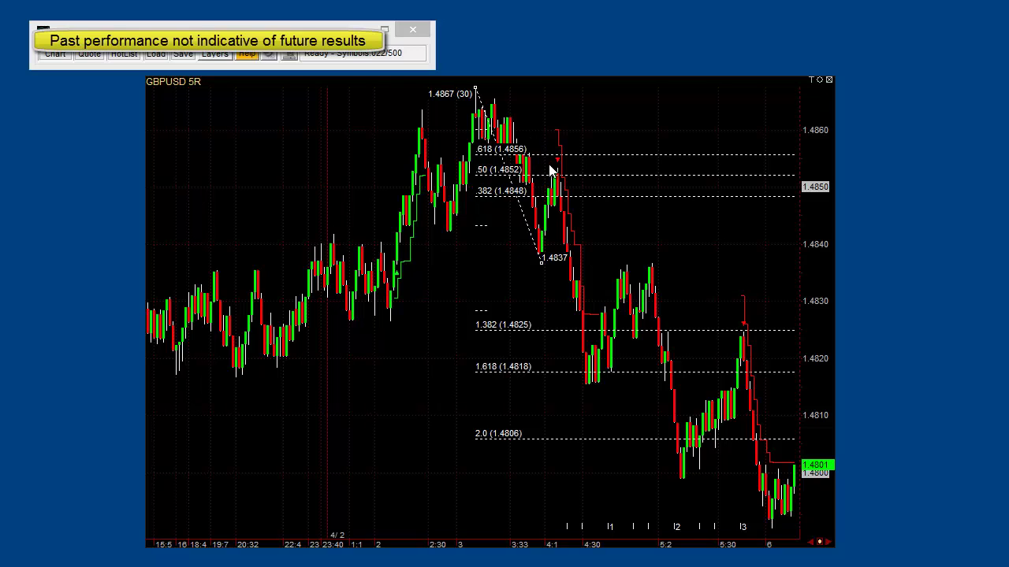
right_click(476, 91)
left_click(498, 99)
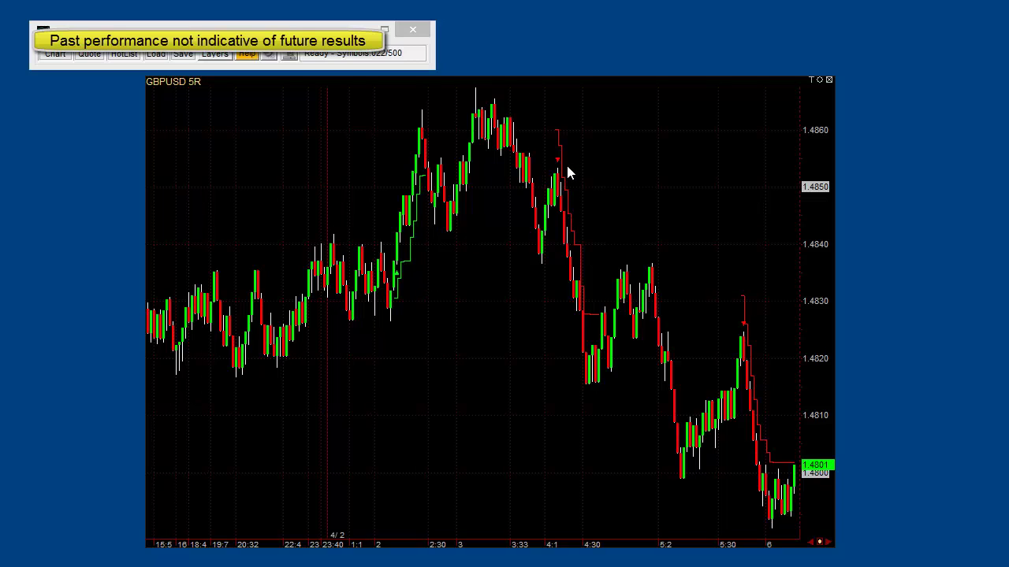
left_click(662, 338)
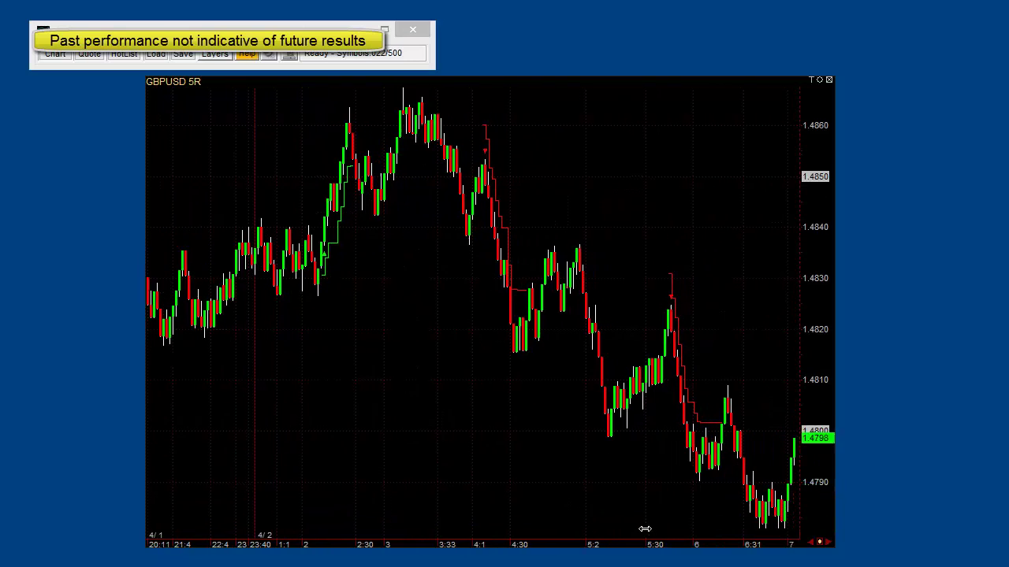
- Pan the GBPUSD 5R chart forward through its later bars
left_click_drag(729, 541, 358, 540)
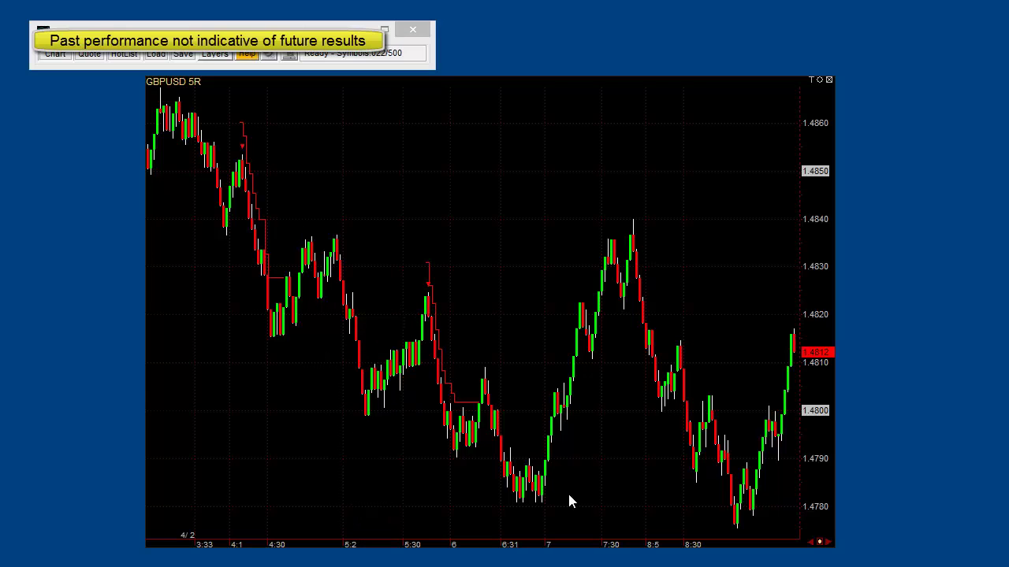
mouse_move(621, 544)
left_mouse_down()
mouse_move(78, 498)
mouse_move(24, 504)
left_mouse_up()
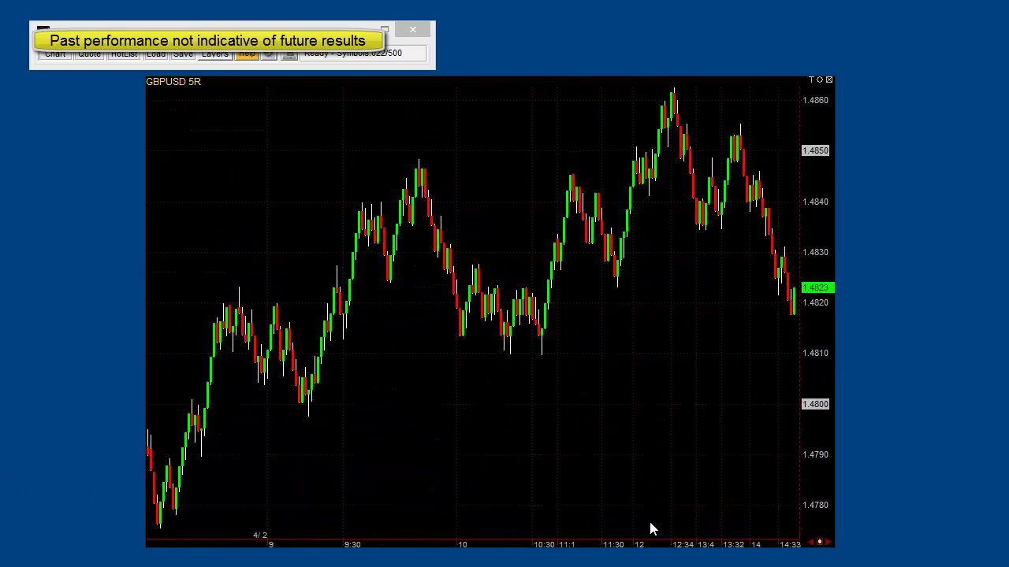
left_click_drag(679, 544, 0, 450)
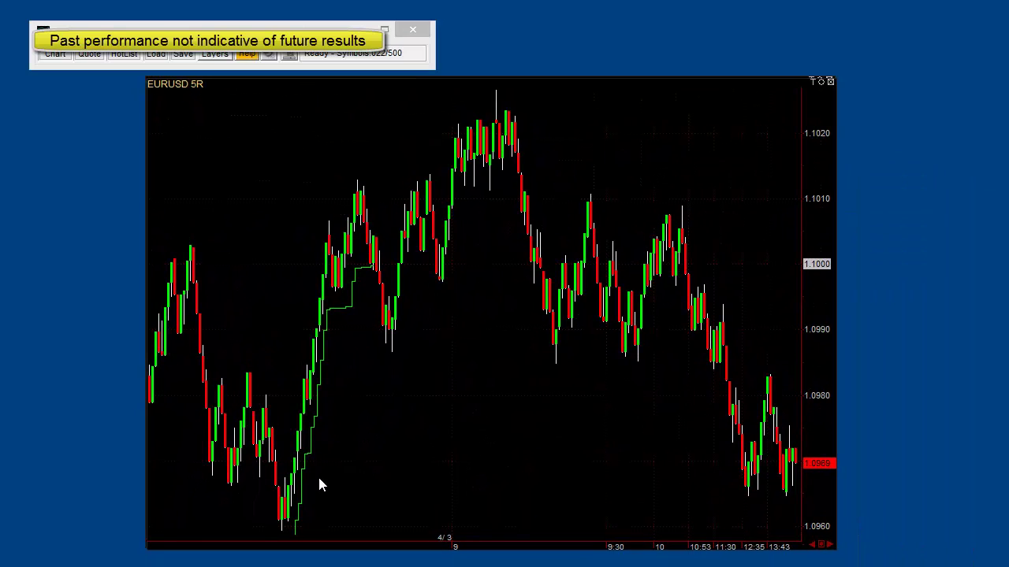
- Widen the EURUSD 5R candle spacing, shifting the view back to about 15:42 on April 3
left_click_drag(317, 536, 824, 527)
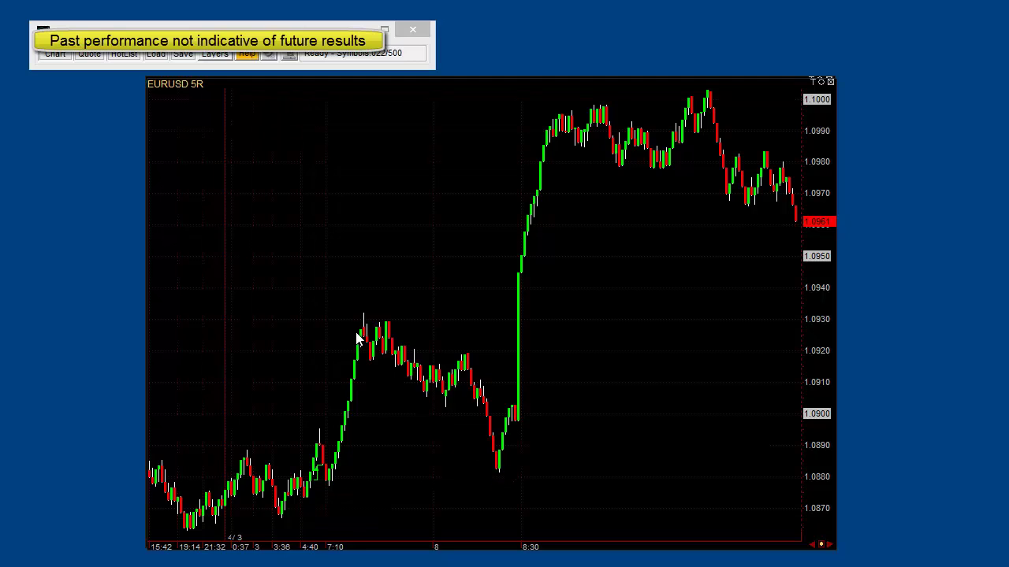
- Add the FX Value Area Intraday script to the EURUSD 5R chart through Chart Settings
right_click(387, 241)
left_click(418, 251)
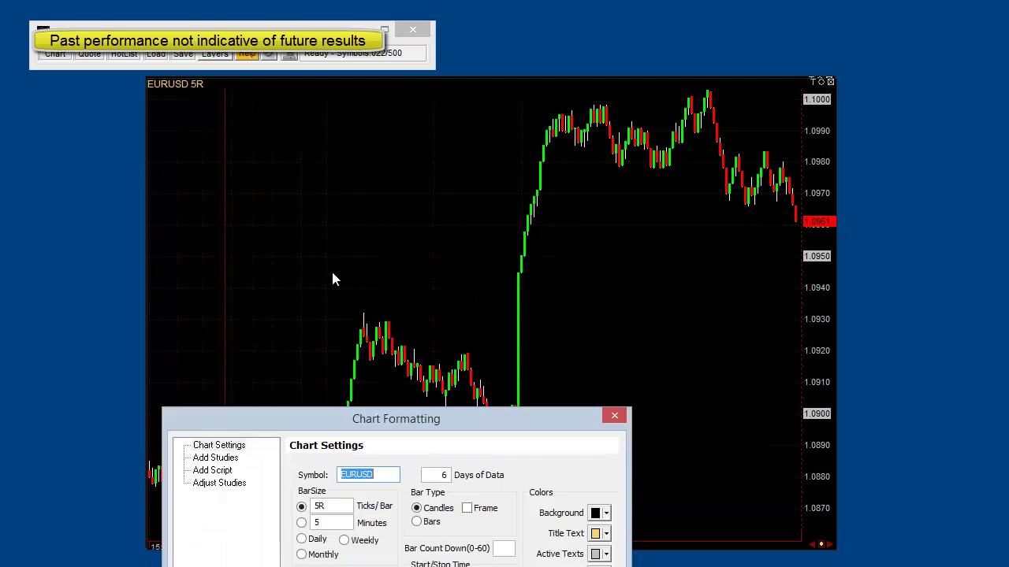
left_click(250, 231)
left_click(362, 350)
scroll(376, 394, "down", 4)
left_click(347, 429)
scroll(377, 406, "down", 2)
scroll(377, 406, "down", 2)
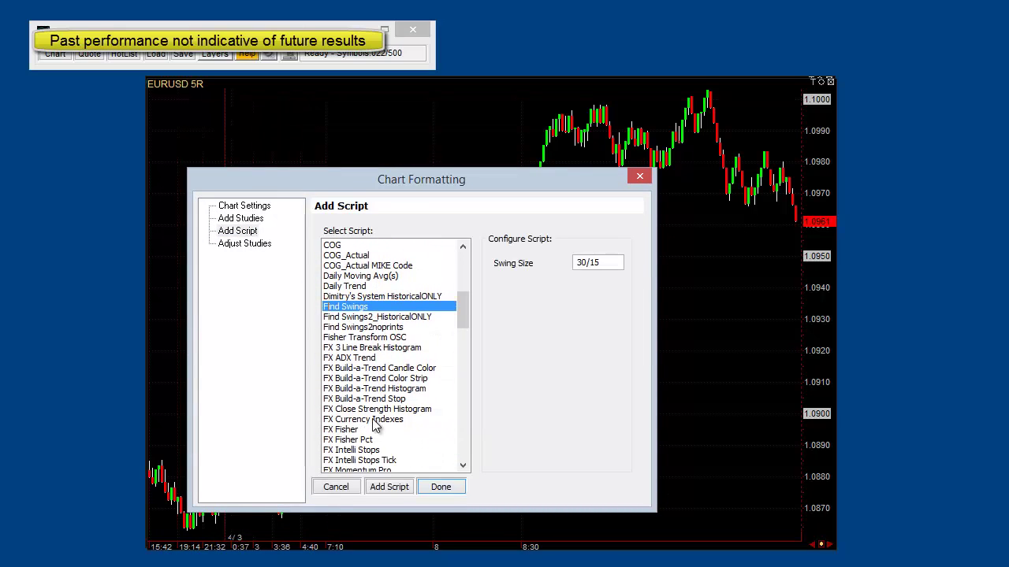
scroll(378, 427, "down", 2)
scroll(377, 426, "down", 2)
scroll(377, 426, "down", 1)
scroll(376, 426, "down", 1)
scroll(377, 427, "down", 3)
scroll(377, 427, "down", 1)
left_click(378, 358)
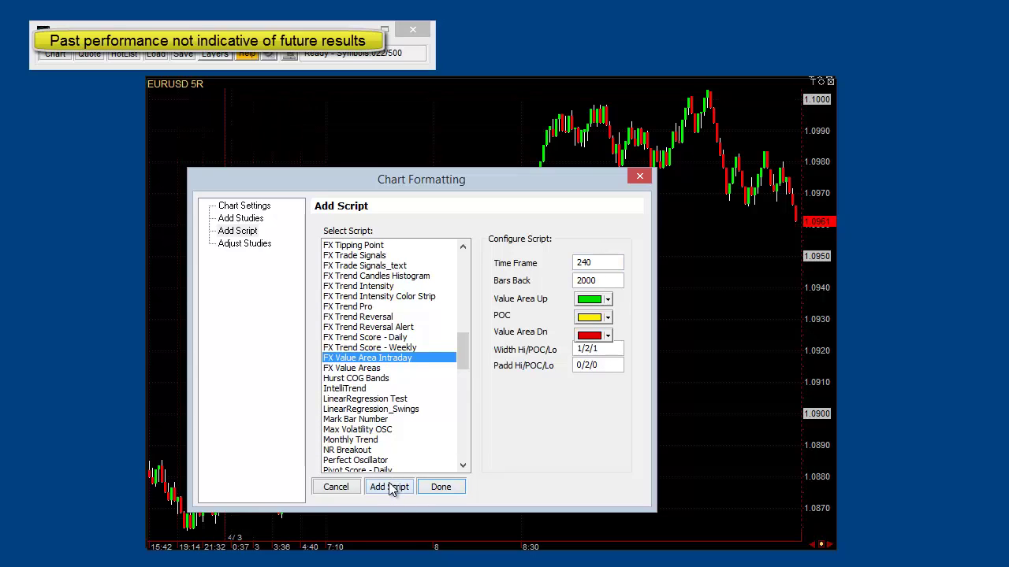
left_click(391, 488)
left_click(343, 488)
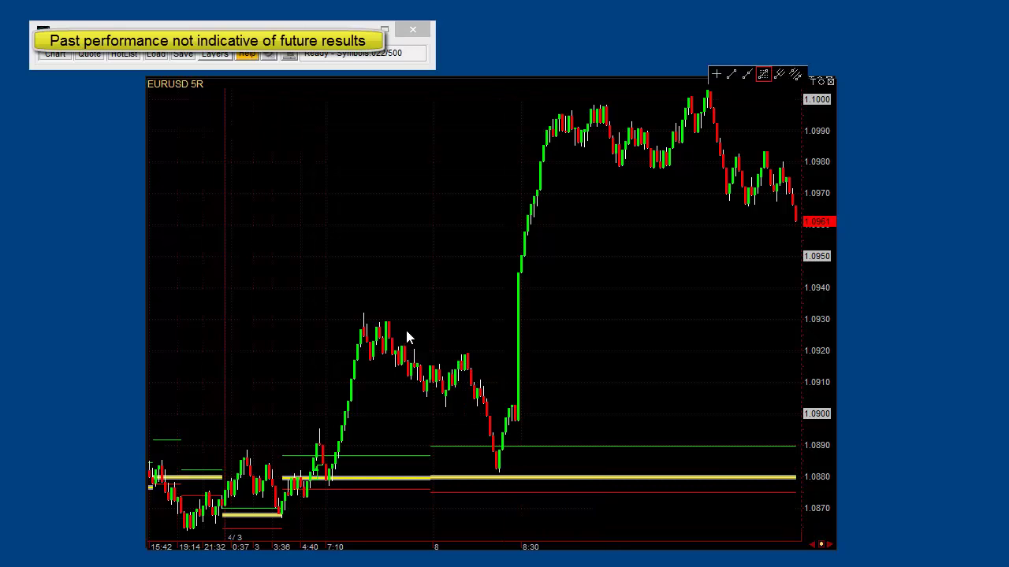
mouse_move(363, 313)
left_mouse_down()
mouse_move(434, 411)
mouse_move(446, 405)
left_mouse_up()
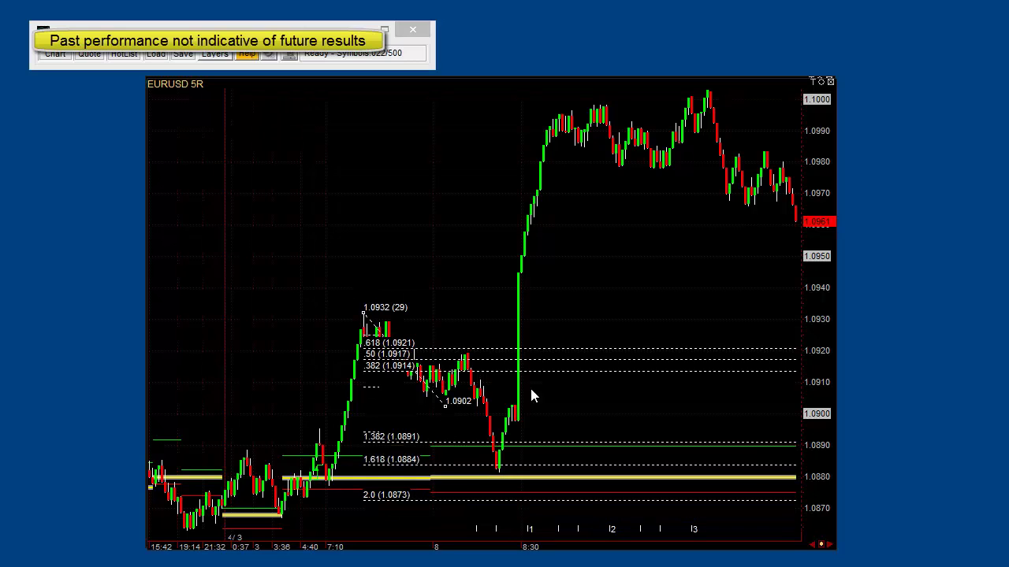
right_click(590, 360)
right_click(403, 246)
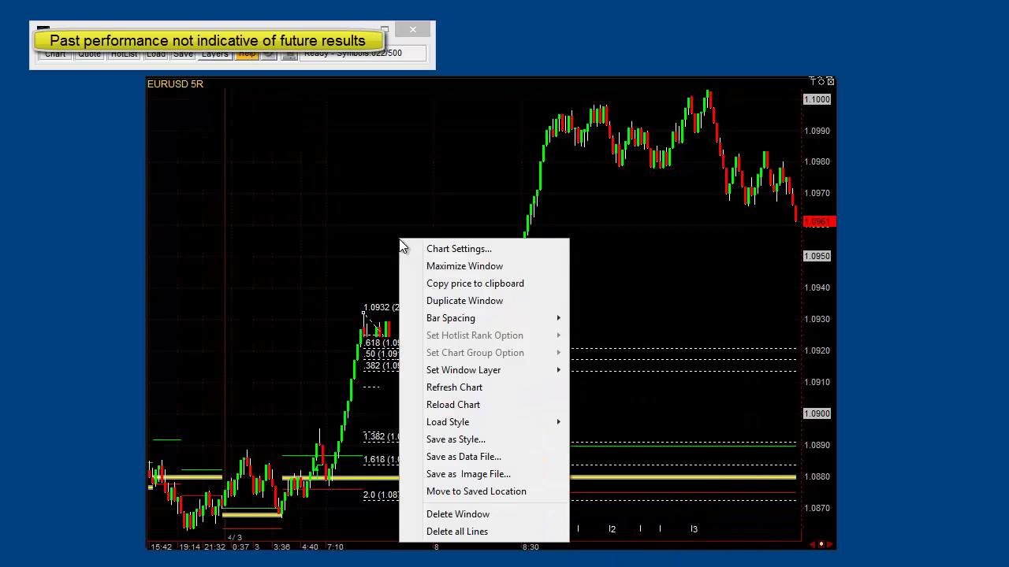
left_click(438, 532)
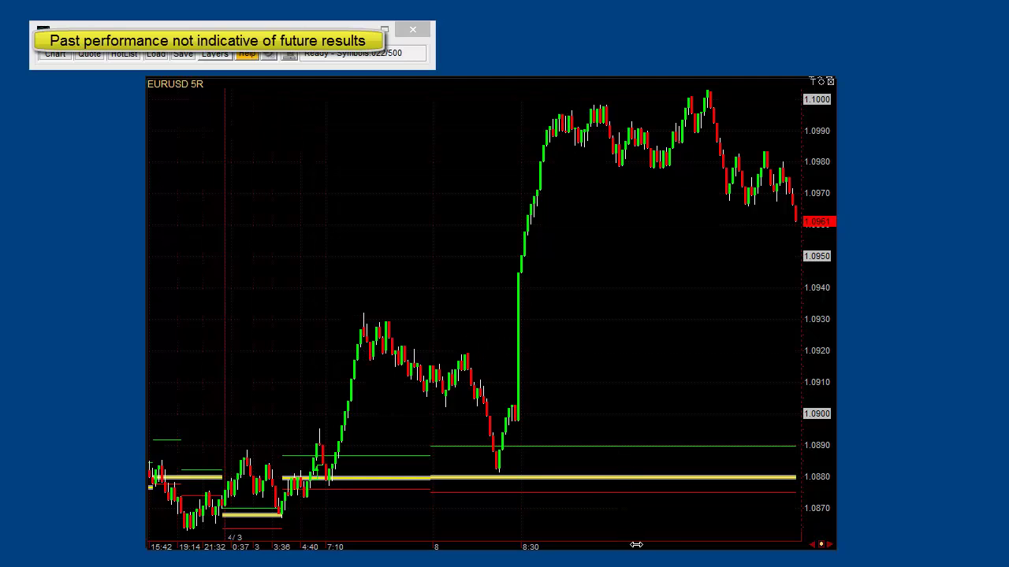
- Scroll and compress the EURUSD chart to newer bars, then move the AUDUSD 5R window to the top left
left_click_drag(636, 544, 312, 471)
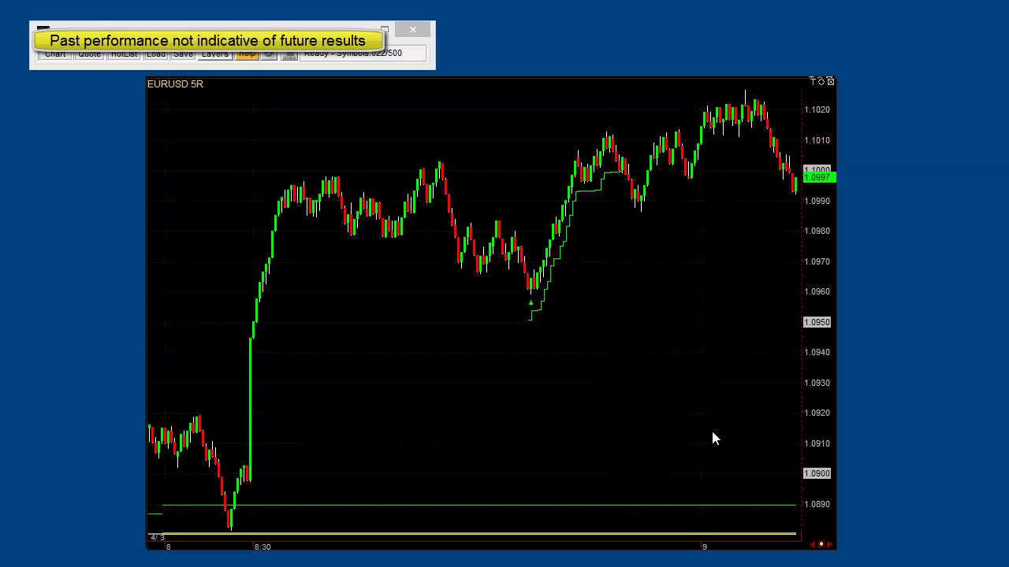
left_click_drag(709, 543, 257, 555)
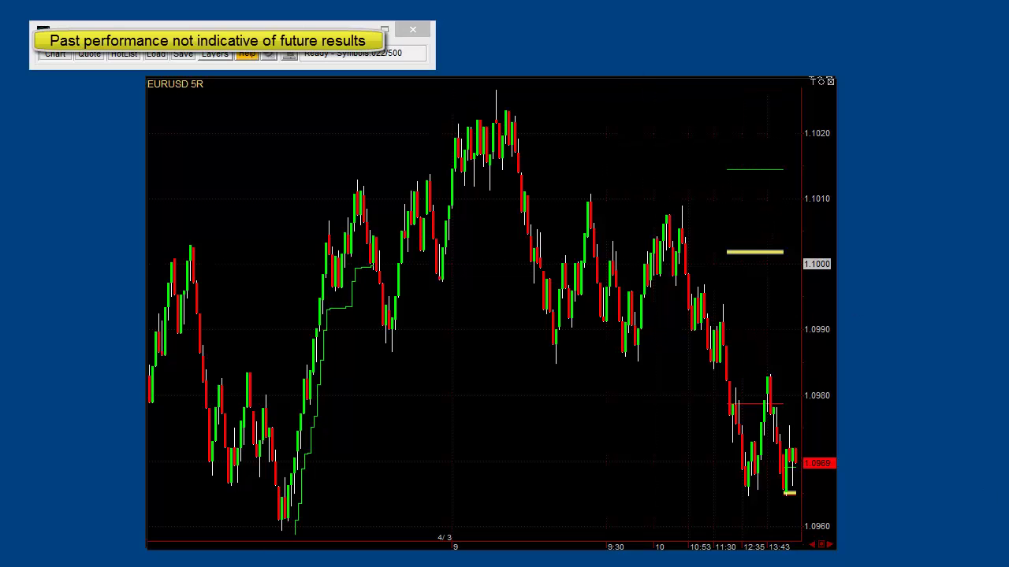
left_click_drag(587, 272, 293, 89)
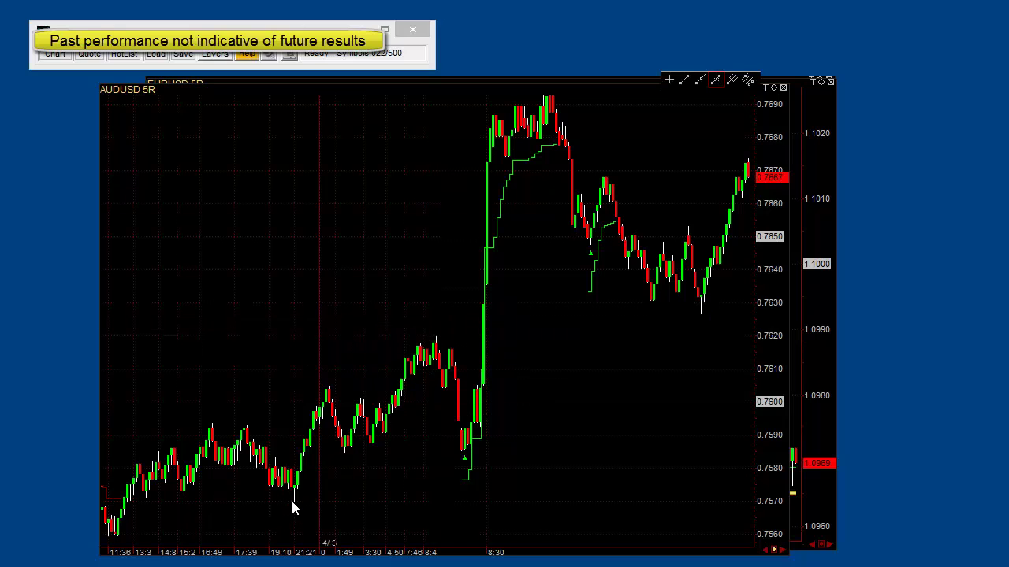
- Draw a Fibonacci extension on AUDUSD from the 0.7570 low to the 0.7604 swing high
left_click_drag(292, 502, 334, 380)
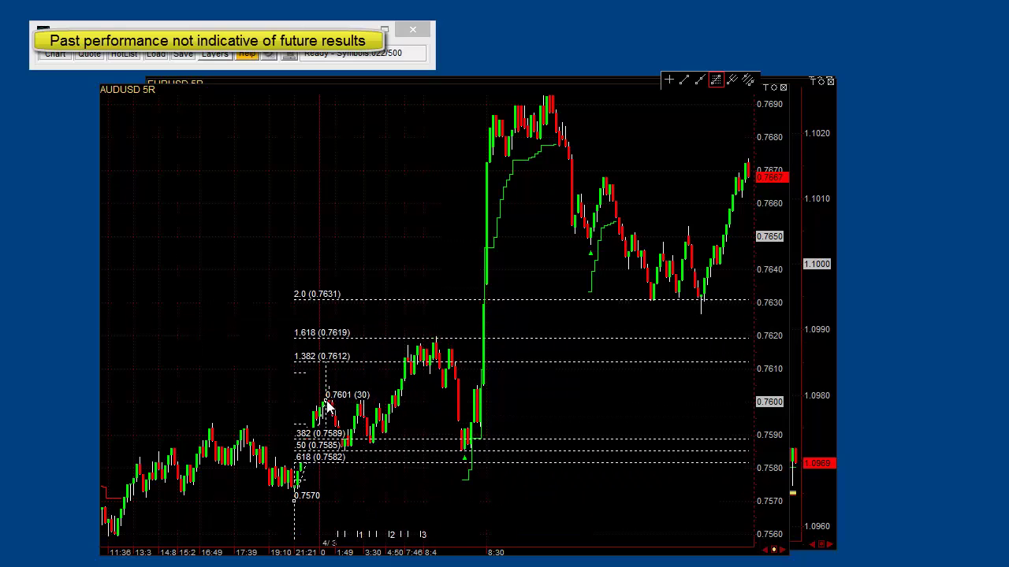
left_click_drag(333, 379, 328, 386)
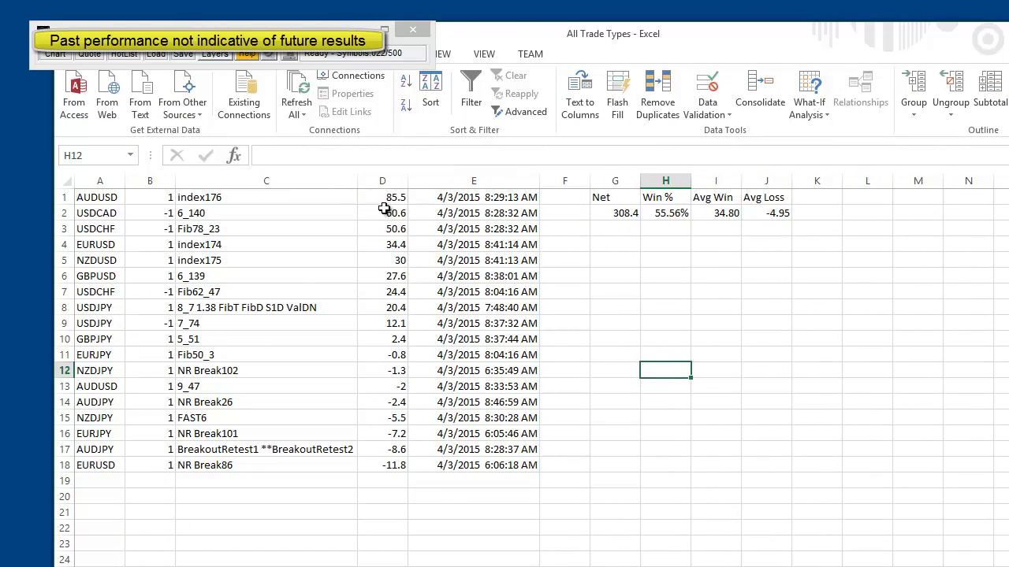
left_click(413, 277)
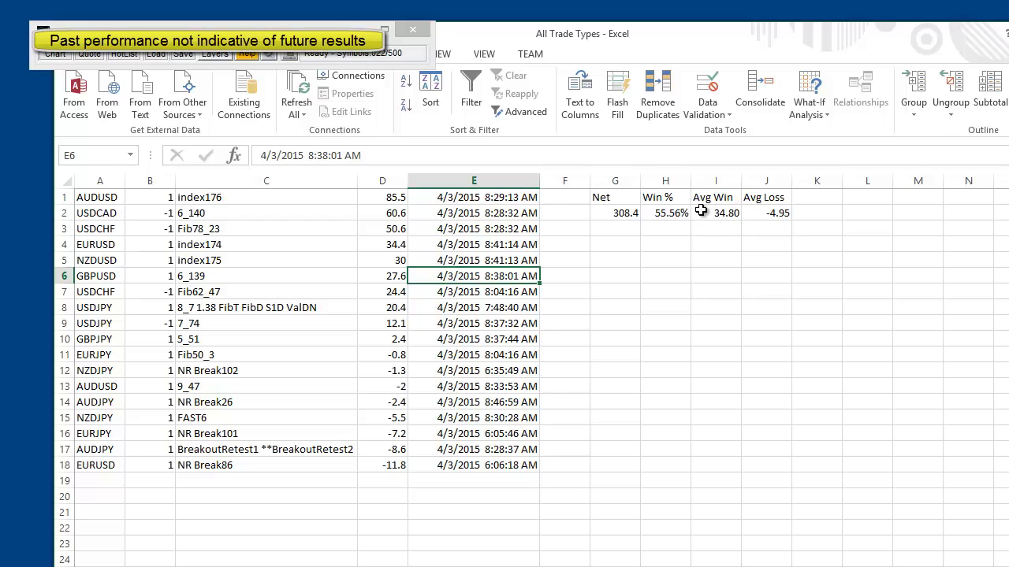
left_click(260, 242)
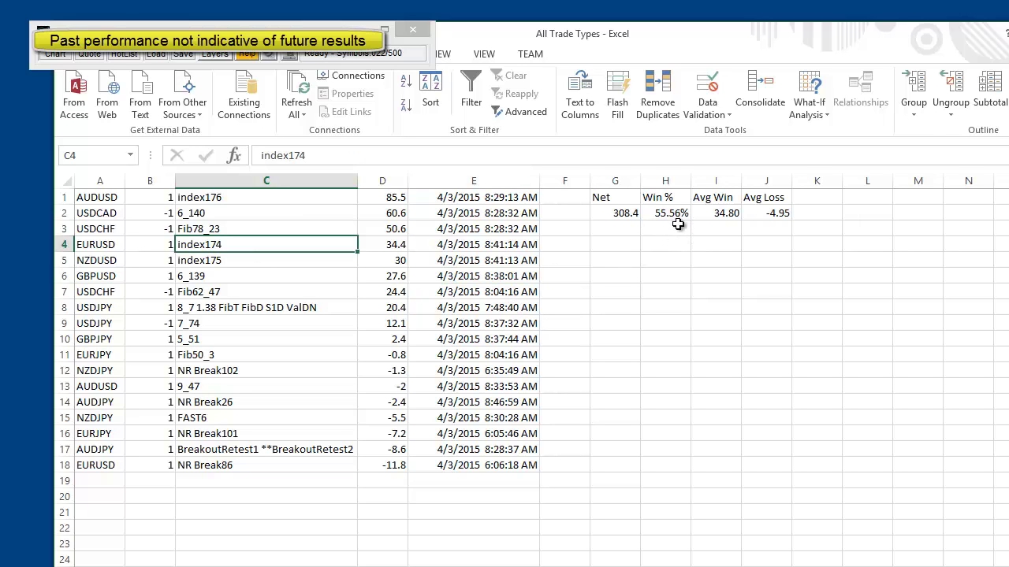
scroll(662, 256, "down", 1)
scroll(658, 260, "down", 3)
scroll(655, 264, "down", 1)
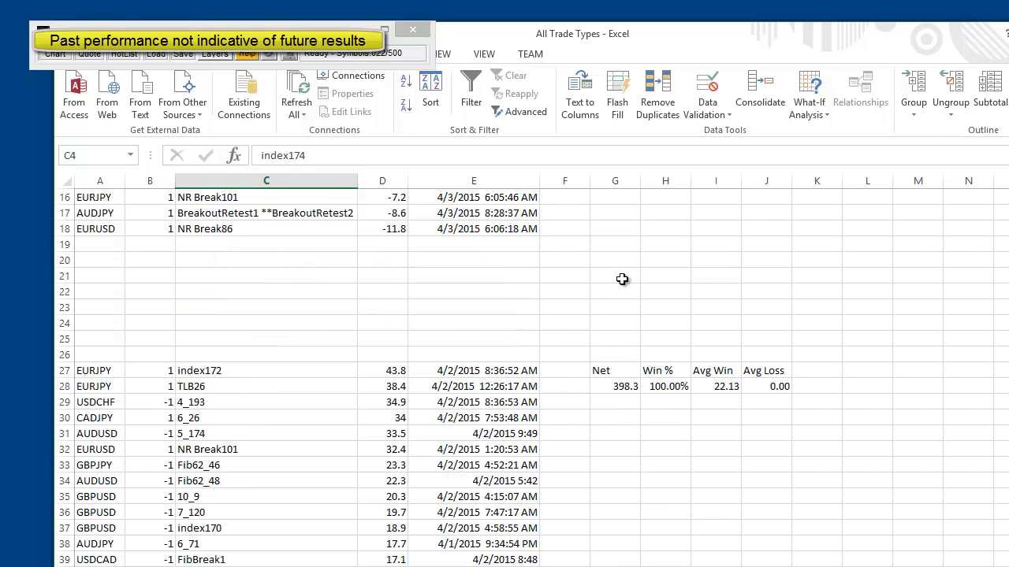
scroll(606, 282, "down", 3)
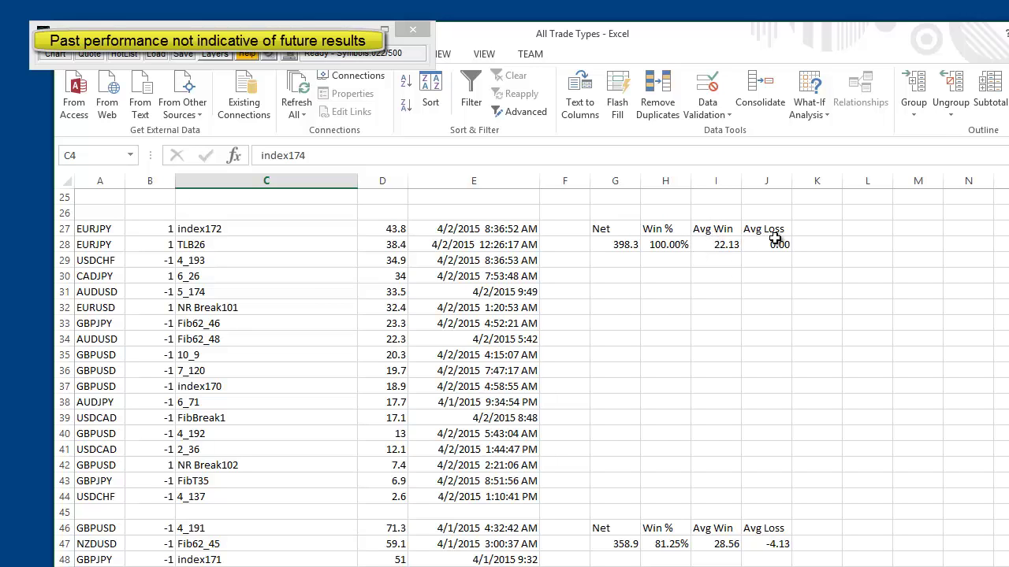
scroll(670, 282, "down", 3)
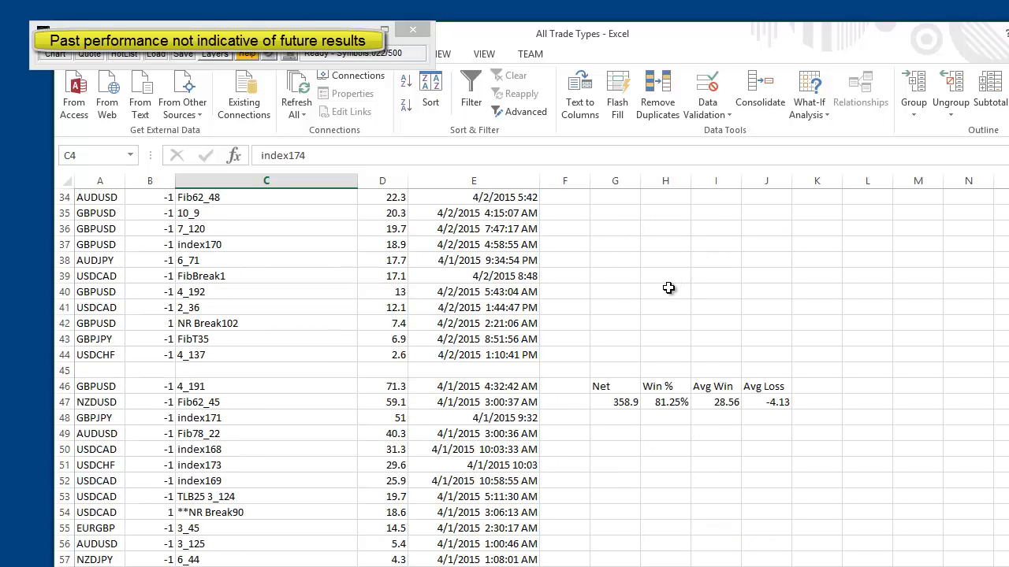
scroll(670, 282, "down", 2)
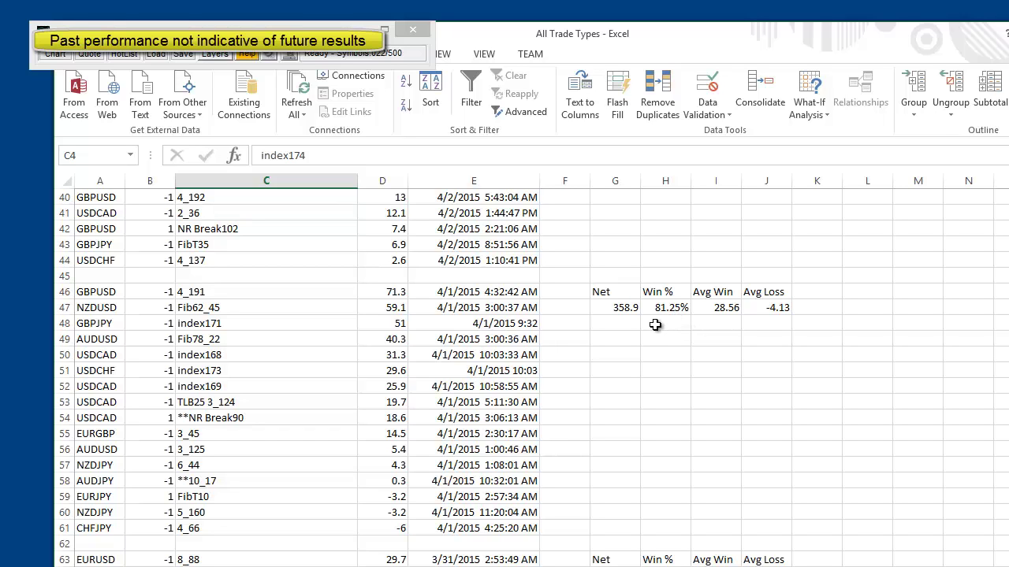
scroll(612, 349, "down", 2)
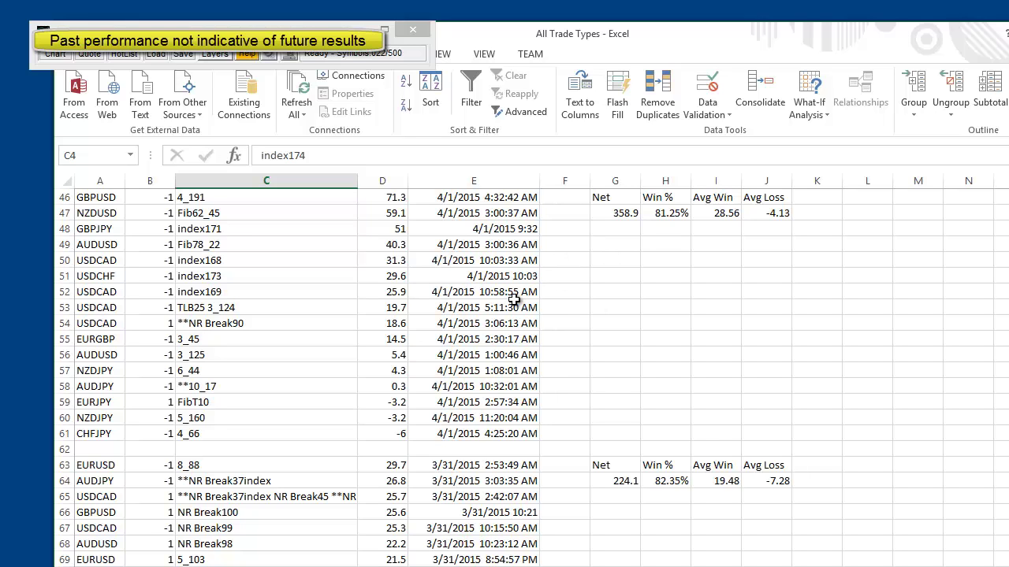
scroll(540, 313, "down", 1)
scroll(540, 314, "down", 1)
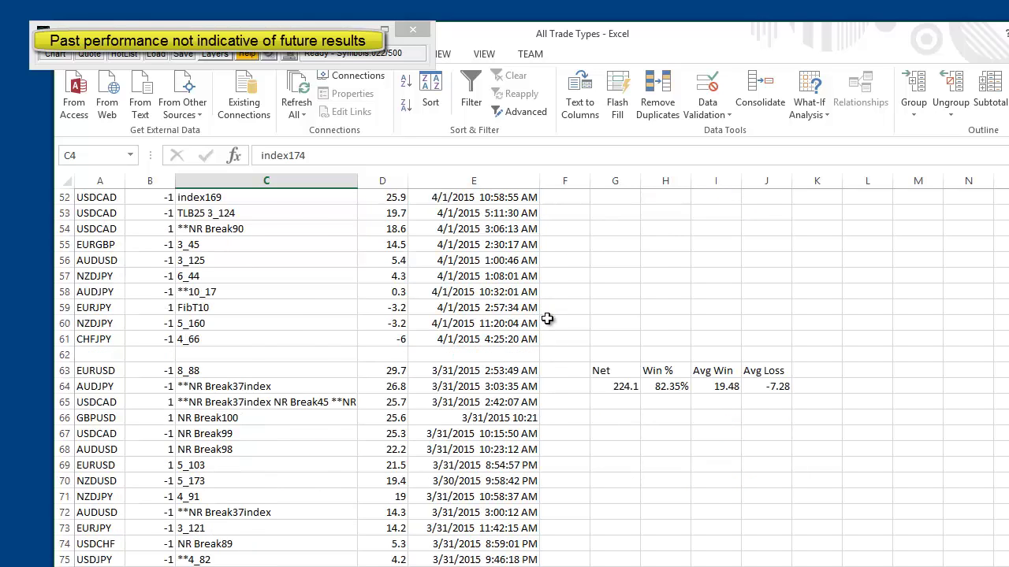
scroll(548, 322, "down", 1)
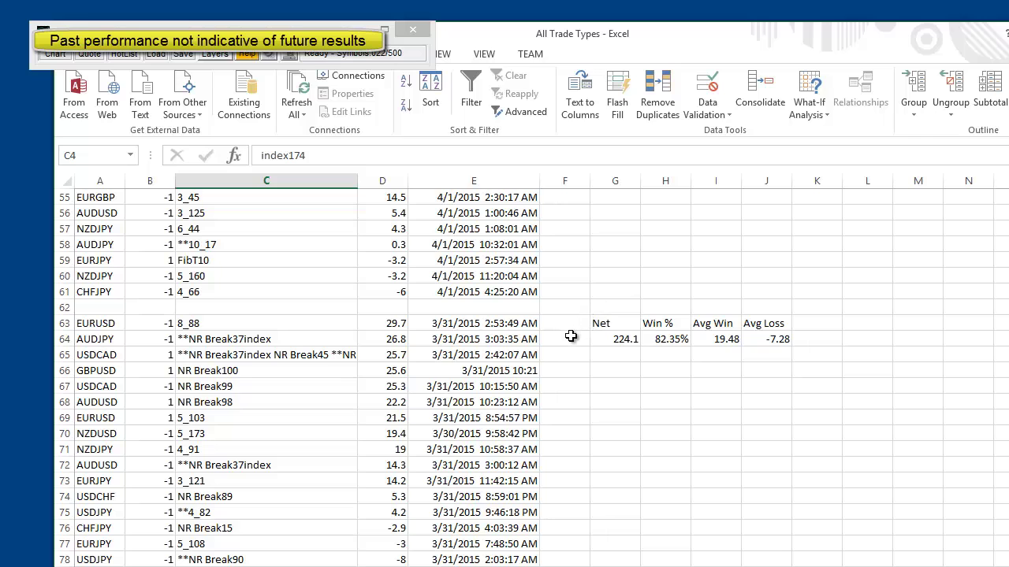
scroll(571, 335, "down", 1)
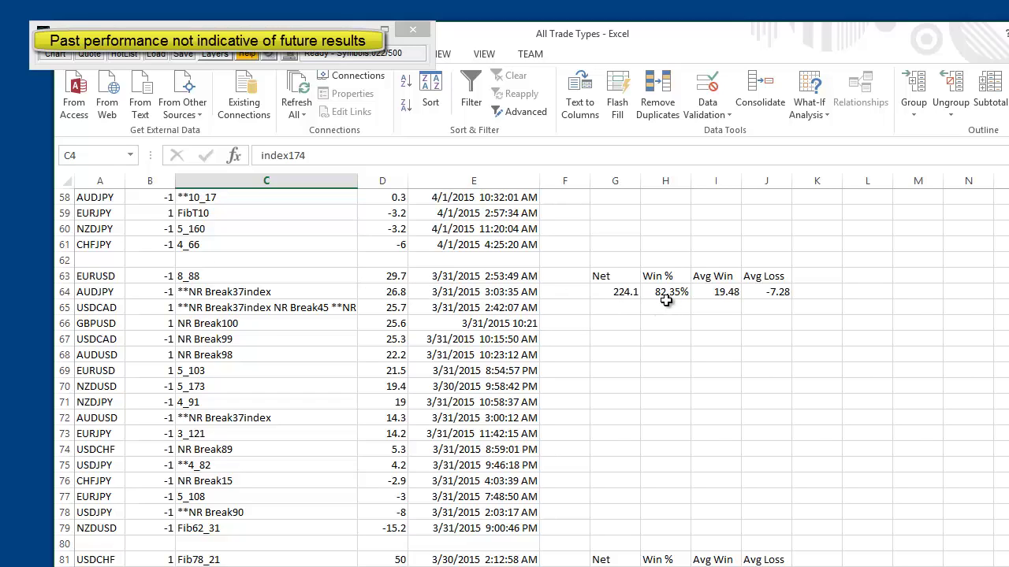
- Check the =SUM(D63:D79) Net formula in G64 and select the 3/30 pips in D82:D85
left_click(616, 297)
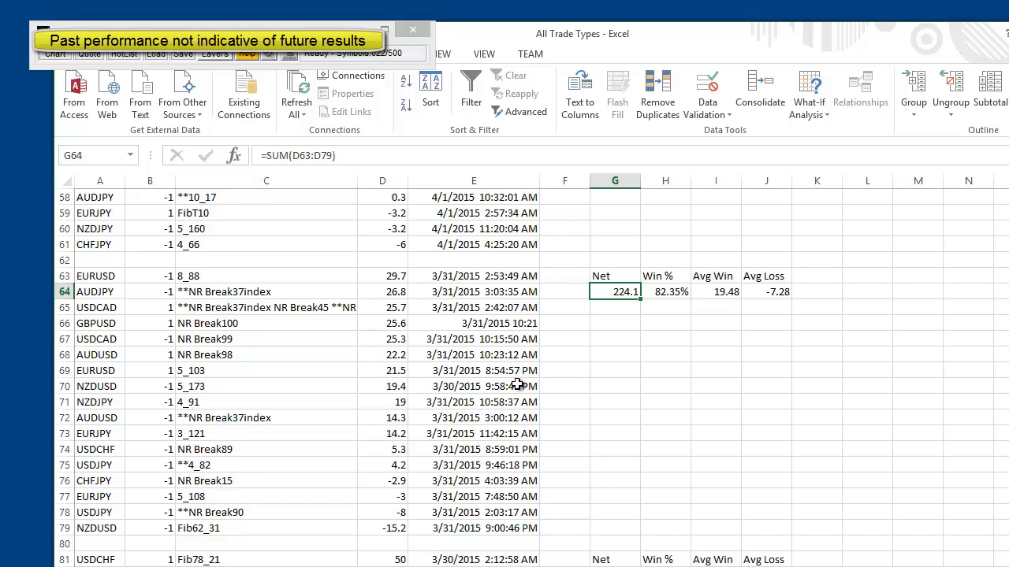
scroll(488, 385, "down", 4)
scroll(488, 385, "down", 2)
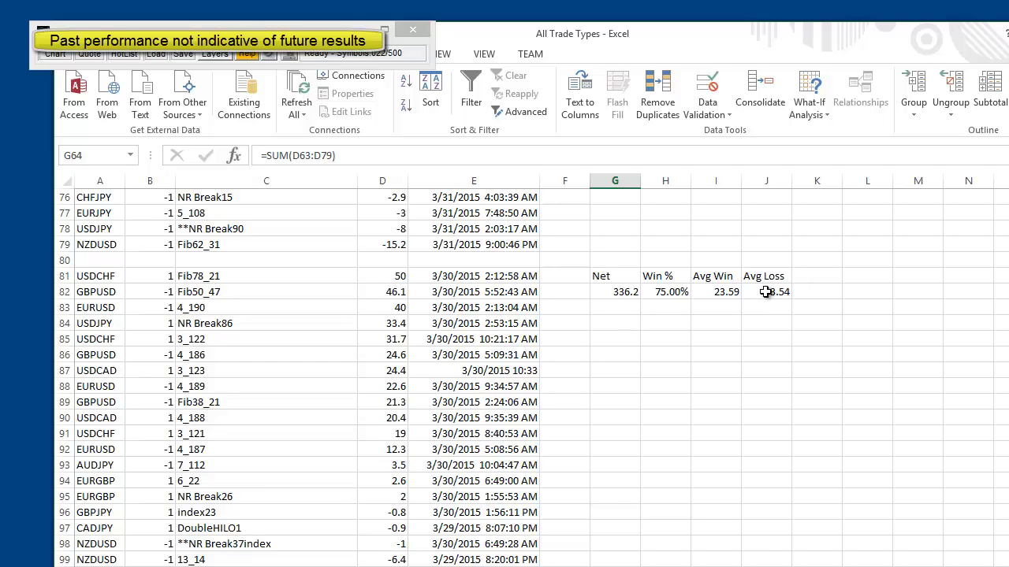
left_click(396, 290)
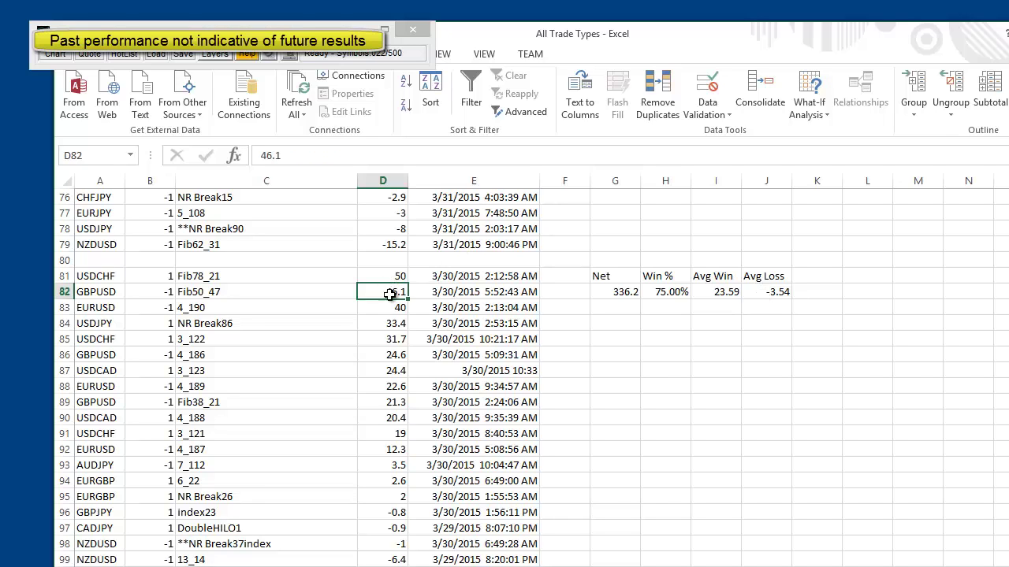
left_click_drag(391, 310, 394, 339)
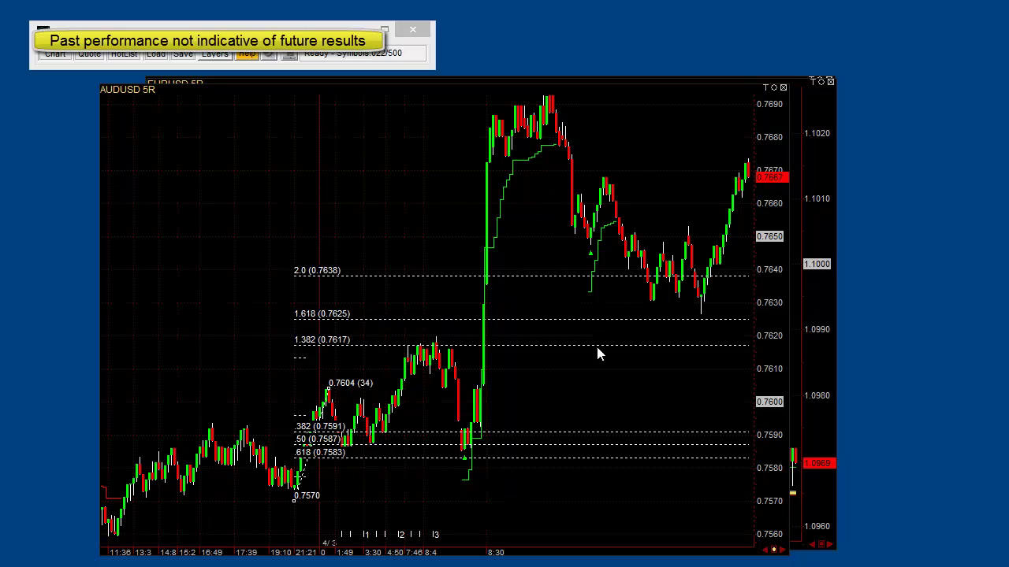
- Remove the Fibonacci extension lines and labels from the AUDUSD chart
right_click(601, 364)
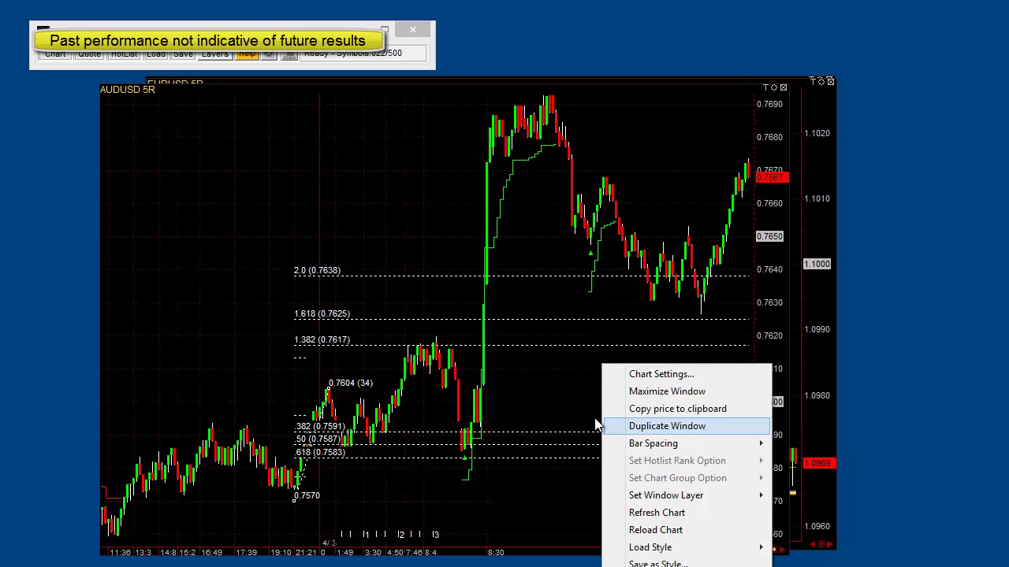
right_click(224, 266)
left_click(292, 550)
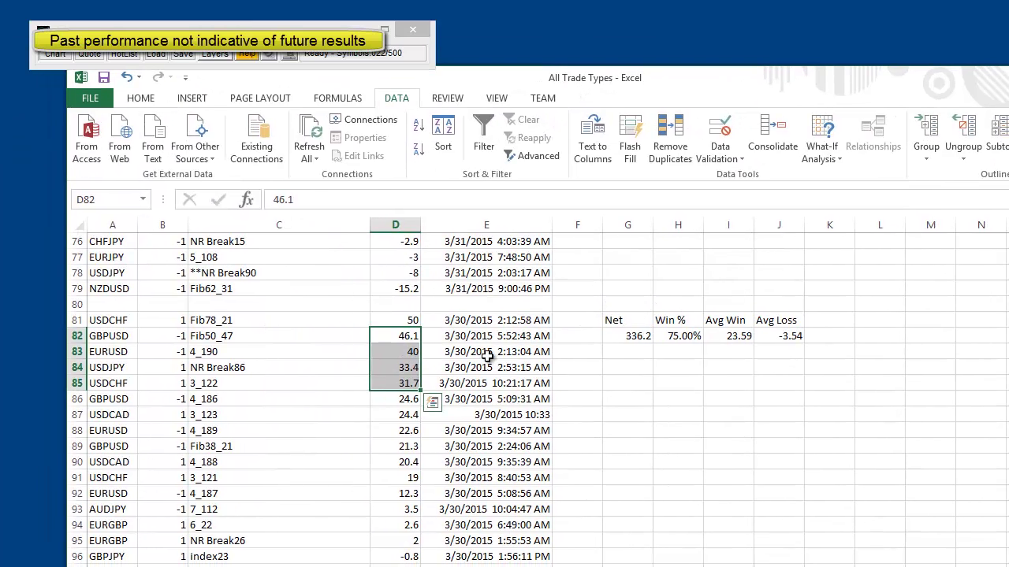
- Inspect the 3/30 trade in E83 and the NR Break90 signal name in C78
left_click(488, 356)
scroll(441, 339, "up", 1)
scroll(311, 398, "up", 1)
left_click(202, 374)
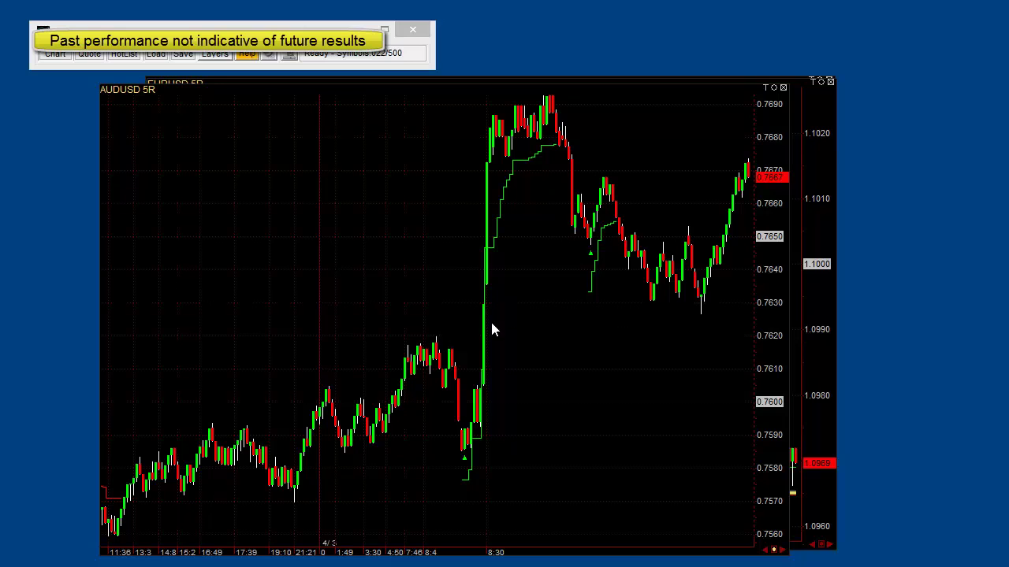
- Bring the EURUSD 5R chart window in front of the AUDUSD chart
left_click(817, 288)
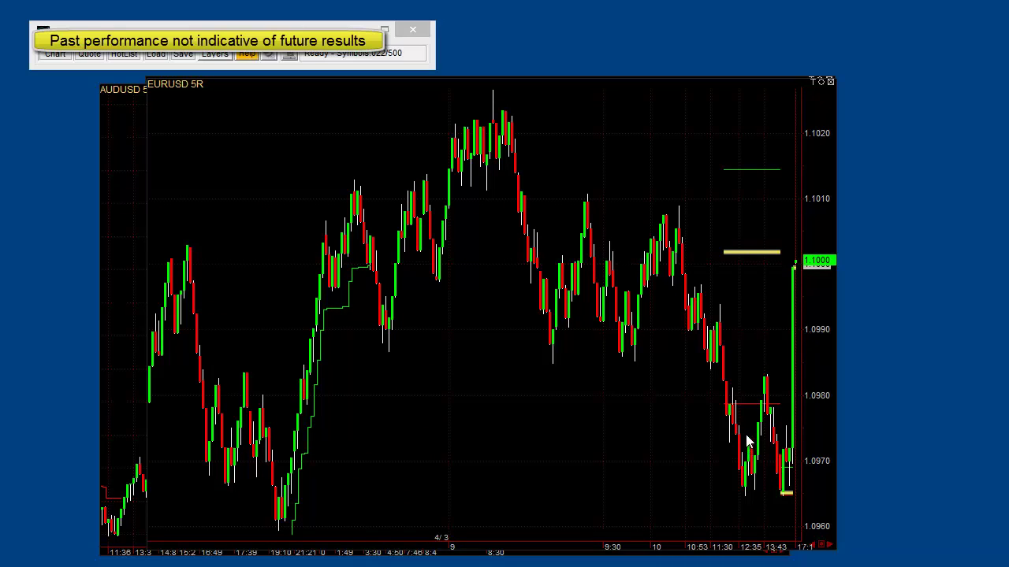
scroll(622, 430, "down", 2)
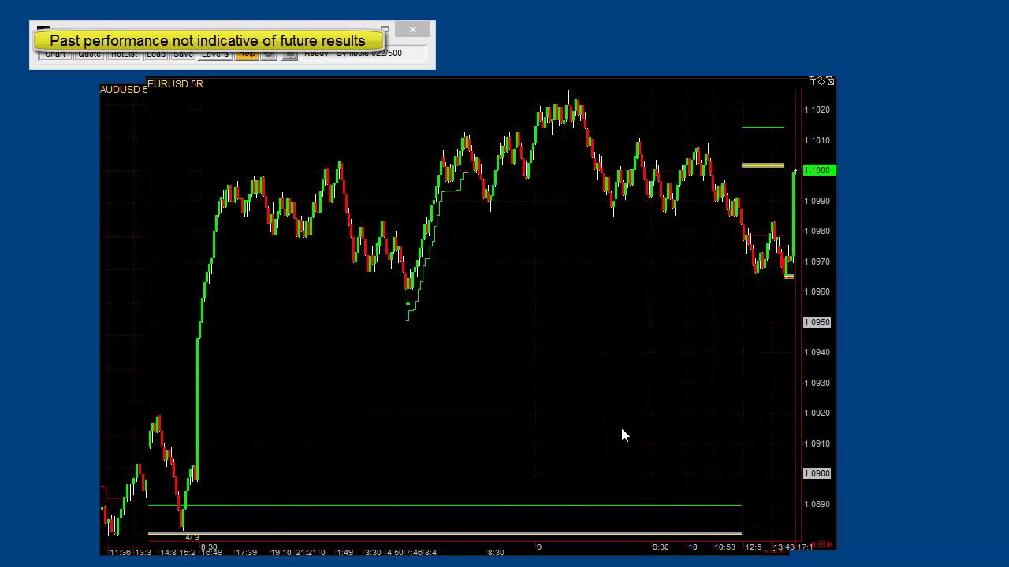